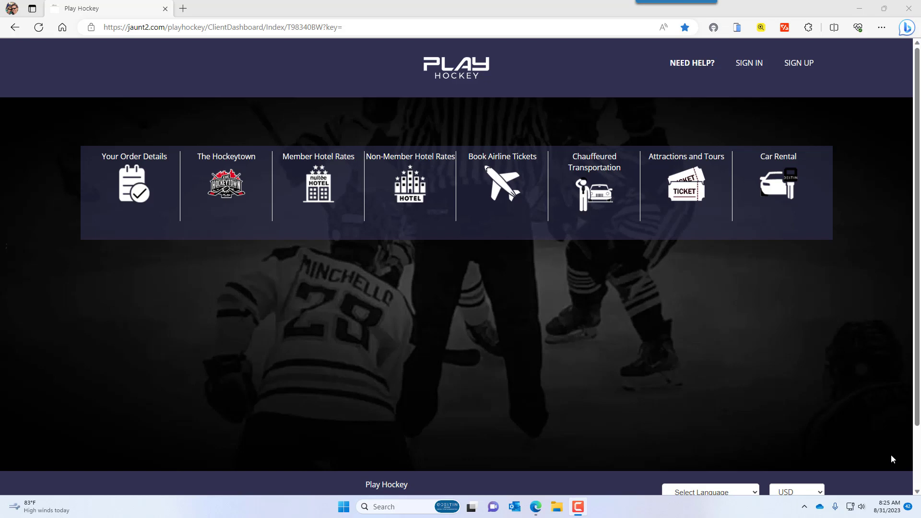
- Search for one-way economy airline tickets from Tucson (TUS) to Phoenix (PHX) on 09/06/2023 for 1 adult
left_click(502, 201)
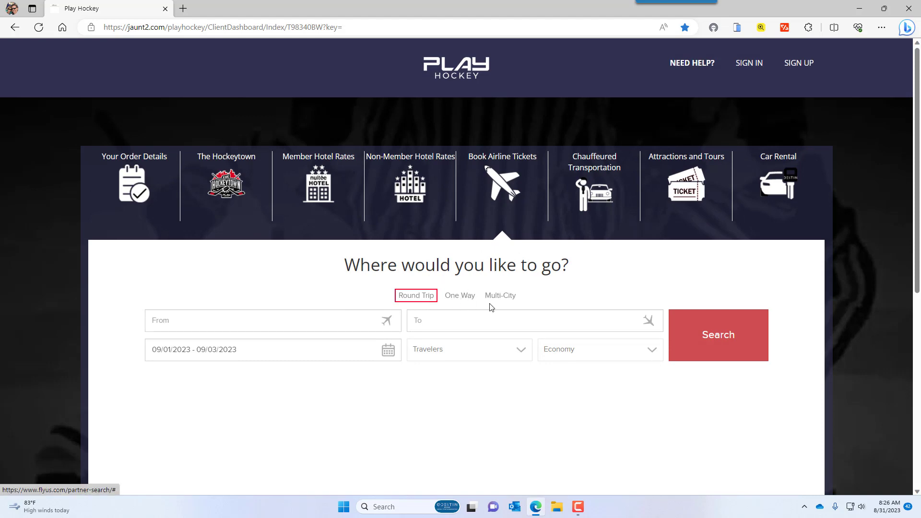
left_click(461, 297)
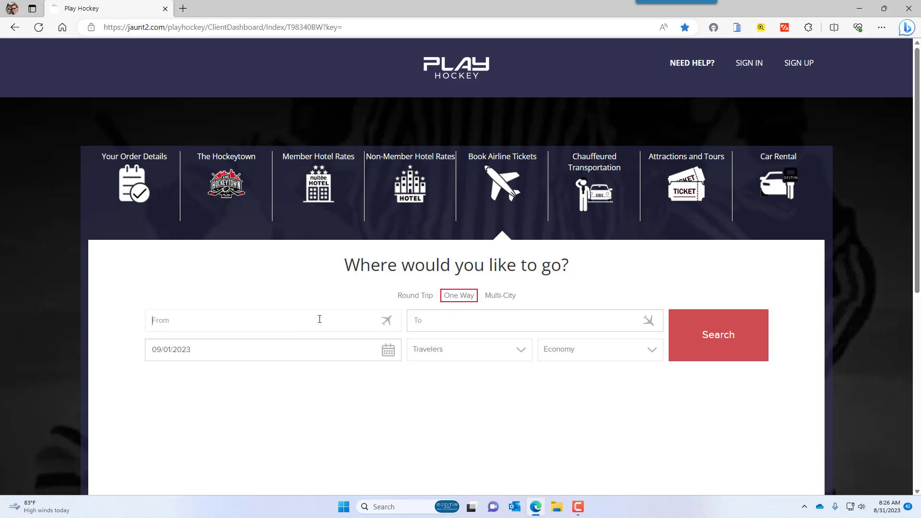
type("tuc")
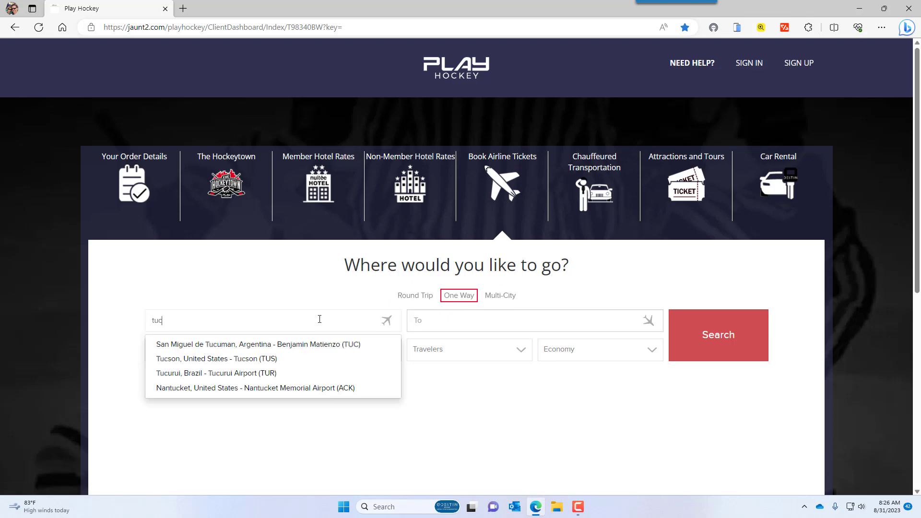
left_click(259, 365)
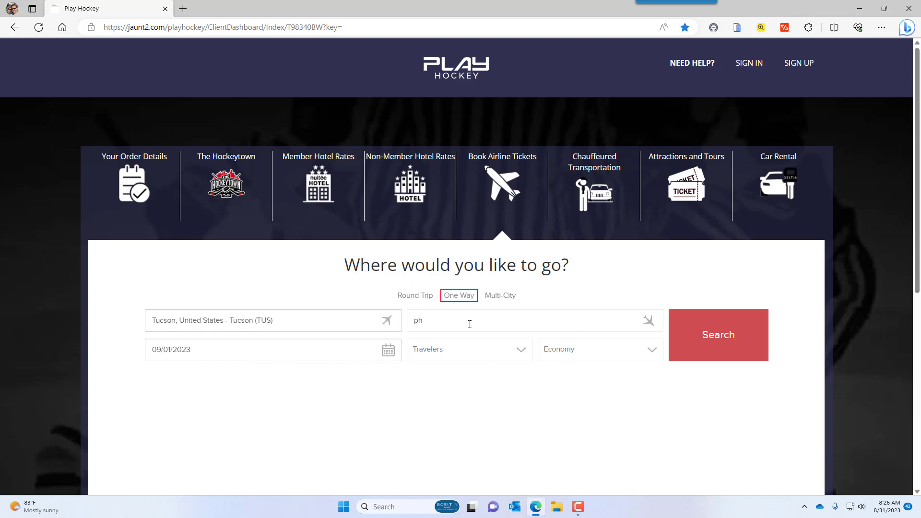
key("Return")
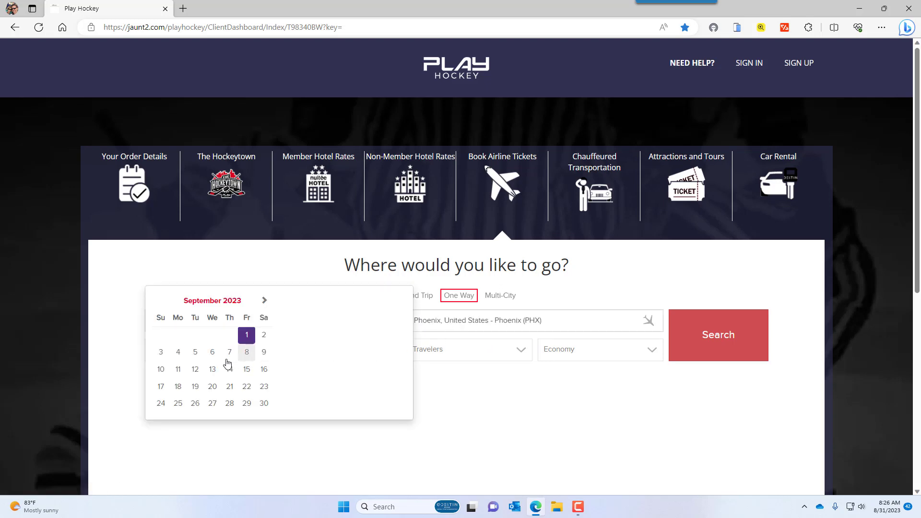
left_click(213, 355)
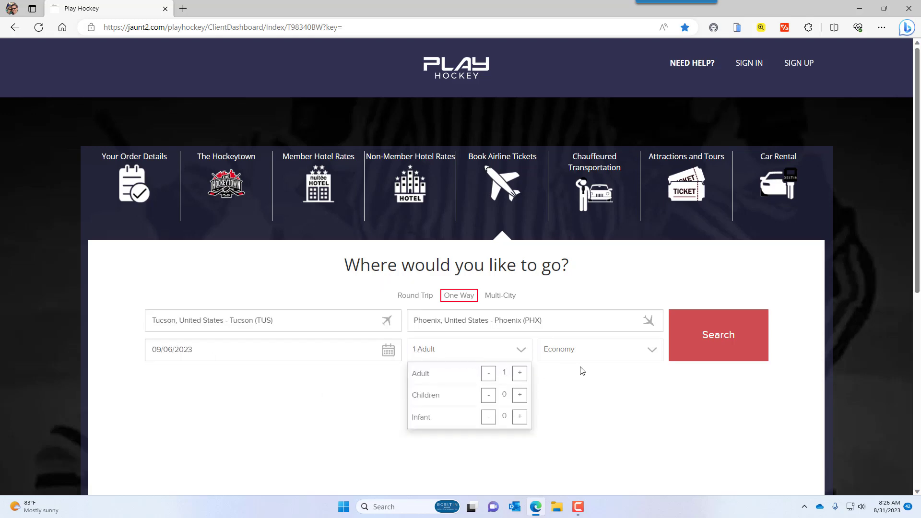
left_click(713, 337)
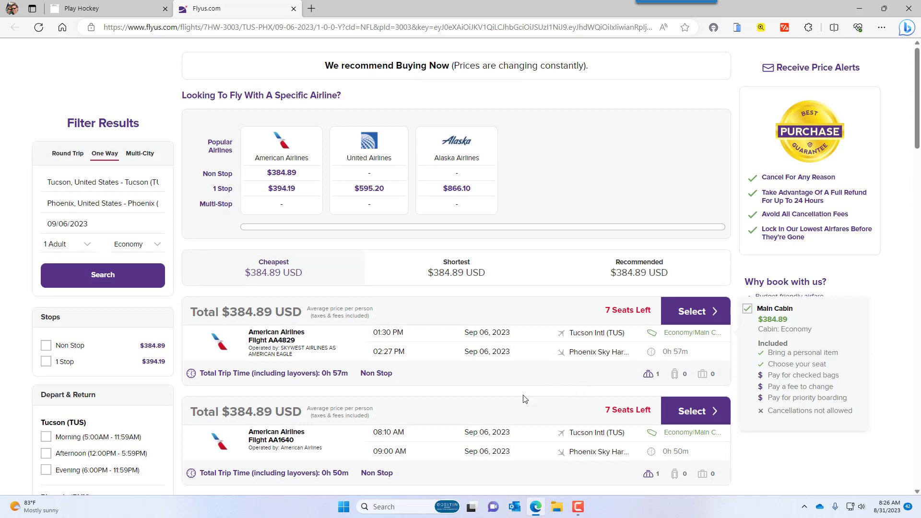
- Select American Airlines flight AA4829 departing Tucson at 01:30 PM from the flight results
scroll(501, 396, "down", 1)
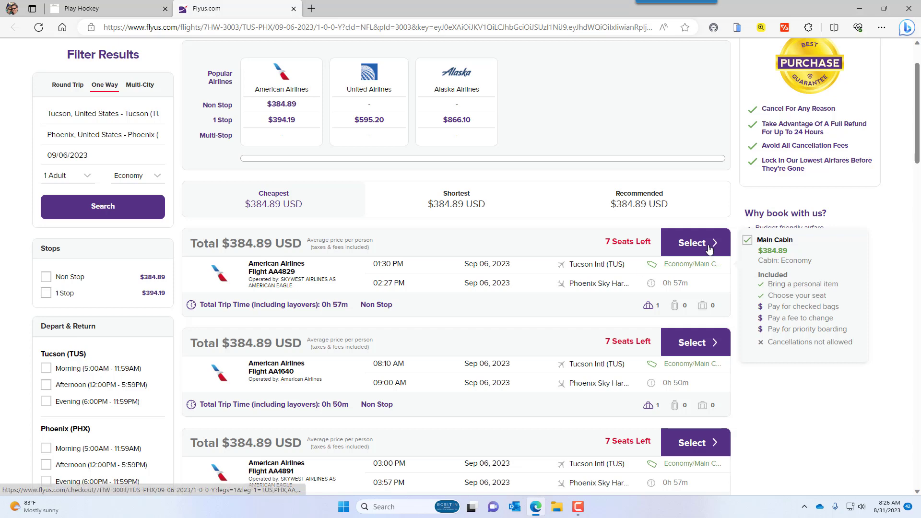
left_click(693, 245)
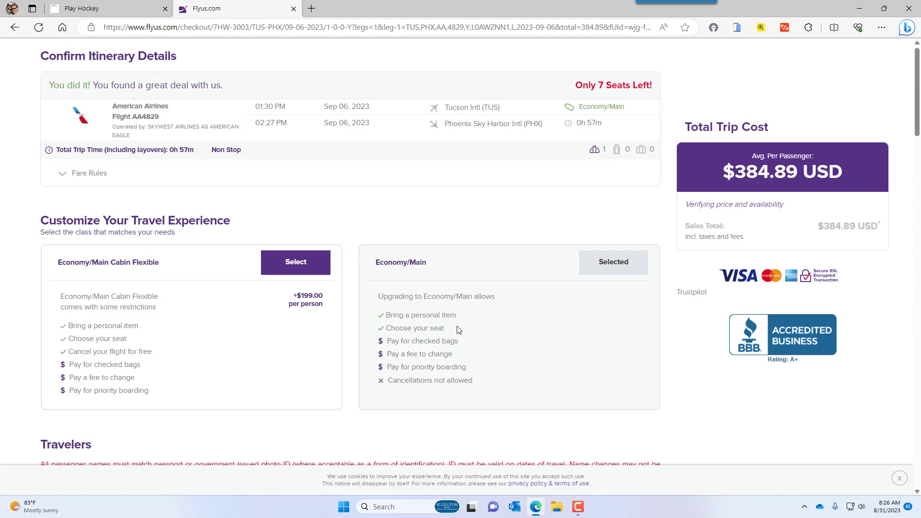
- Review the flight checkout's fare class, traveler, support, refund, seat, billing and terms sections, and close the checkout page
scroll(608, 339, "down", 6)
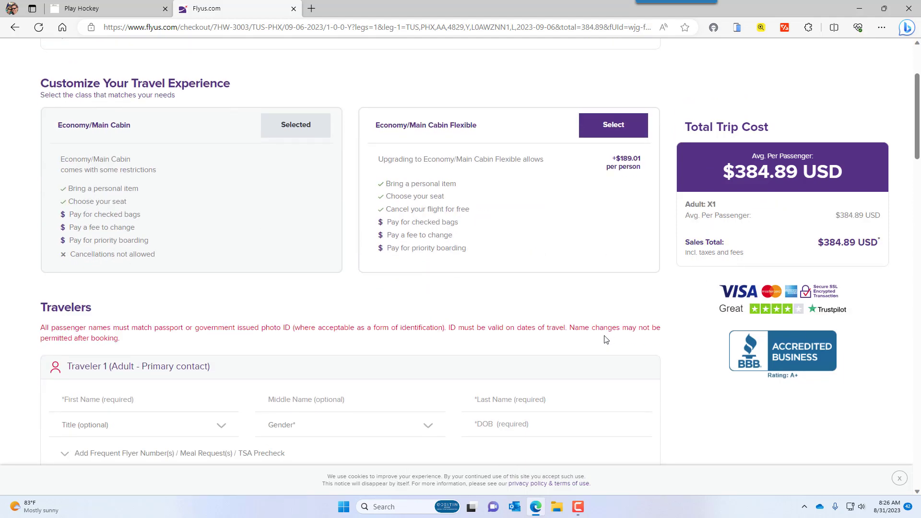
scroll(179, 316, "down", 1)
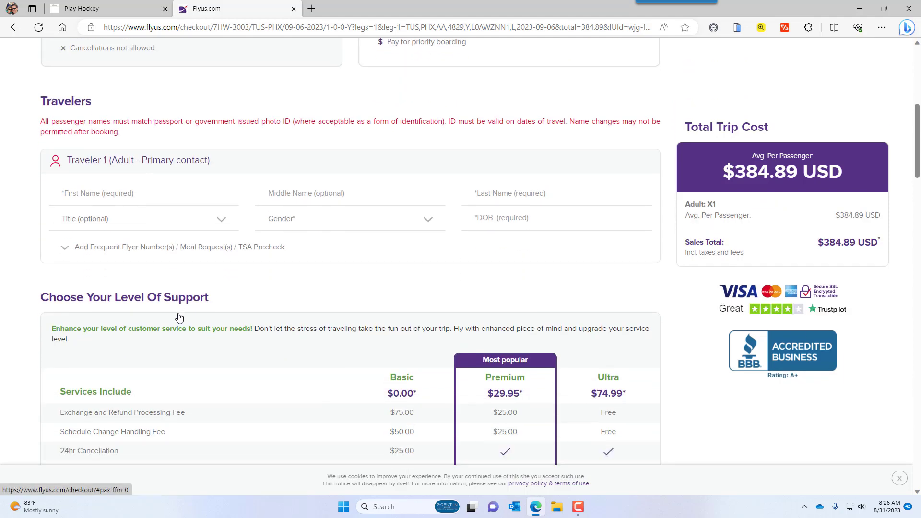
scroll(180, 316, "down", 5)
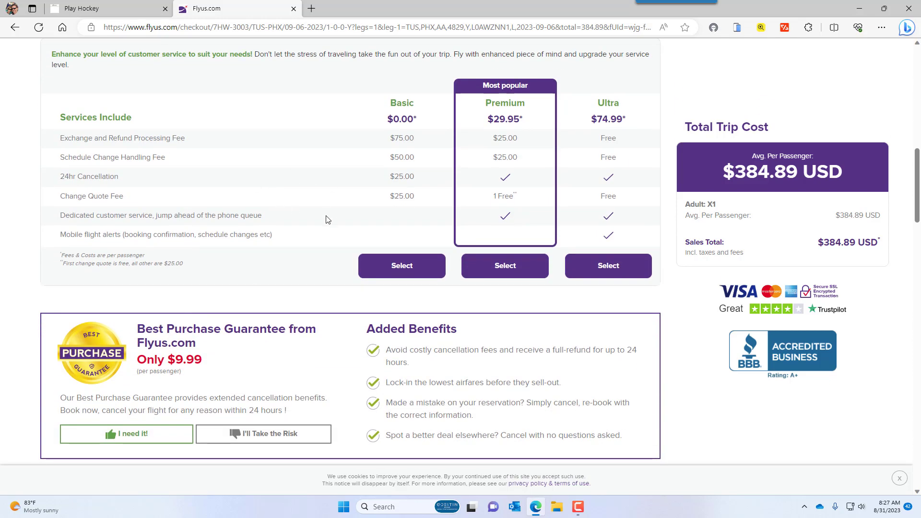
scroll(357, 257, "down", 4)
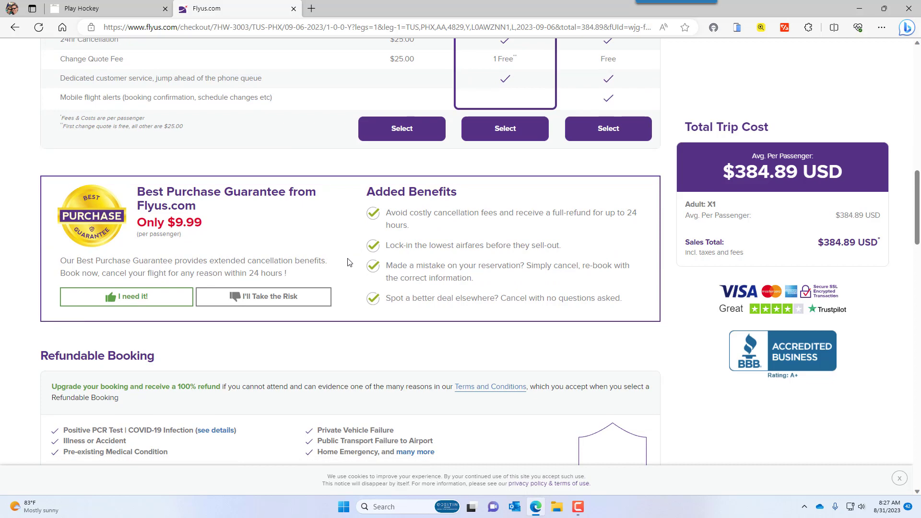
scroll(343, 266, "down", 2)
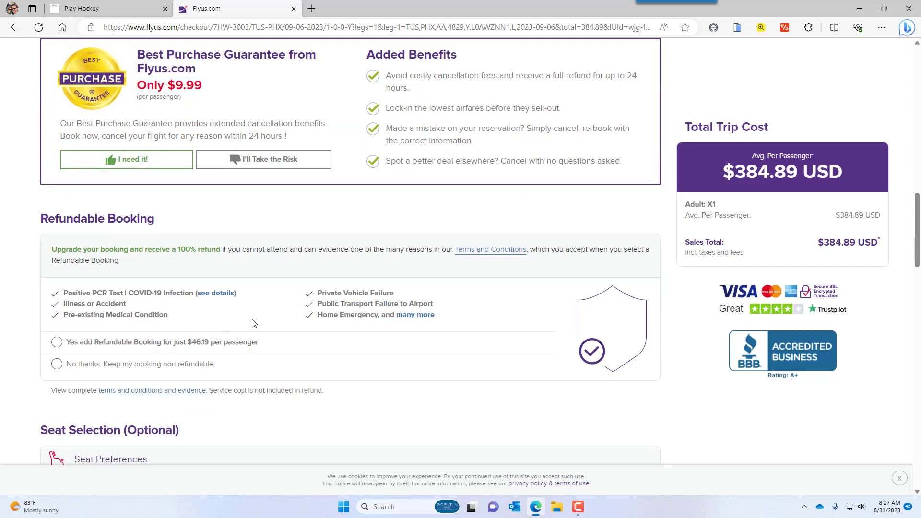
scroll(289, 324, "down", 3)
scroll(289, 324, "down", 2)
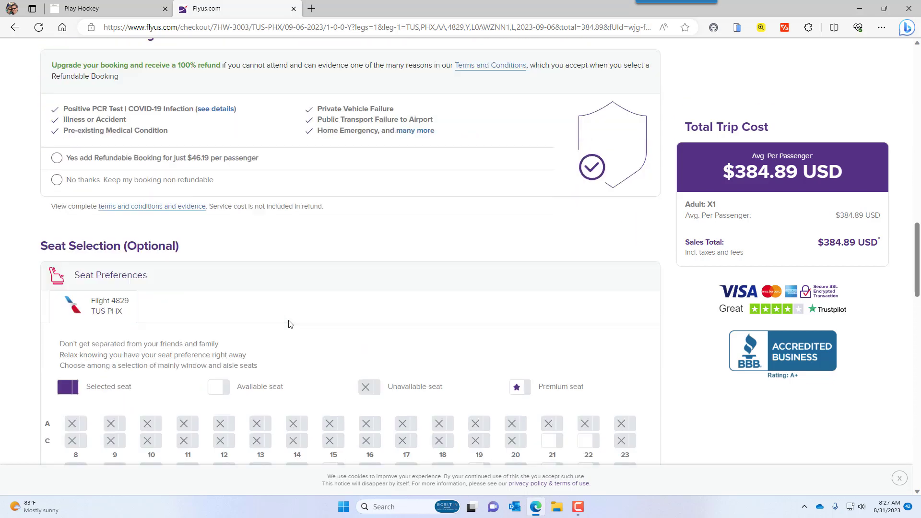
scroll(269, 278, "down", 4)
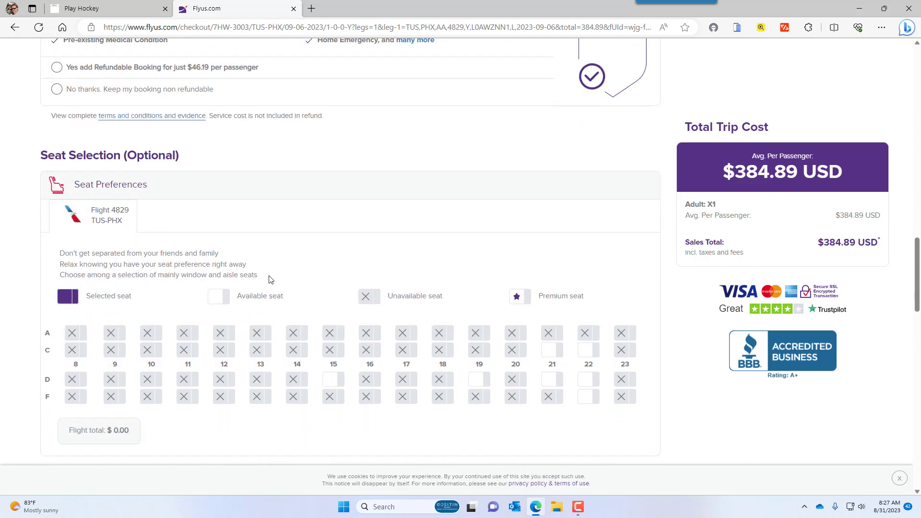
scroll(271, 280, "down", 4)
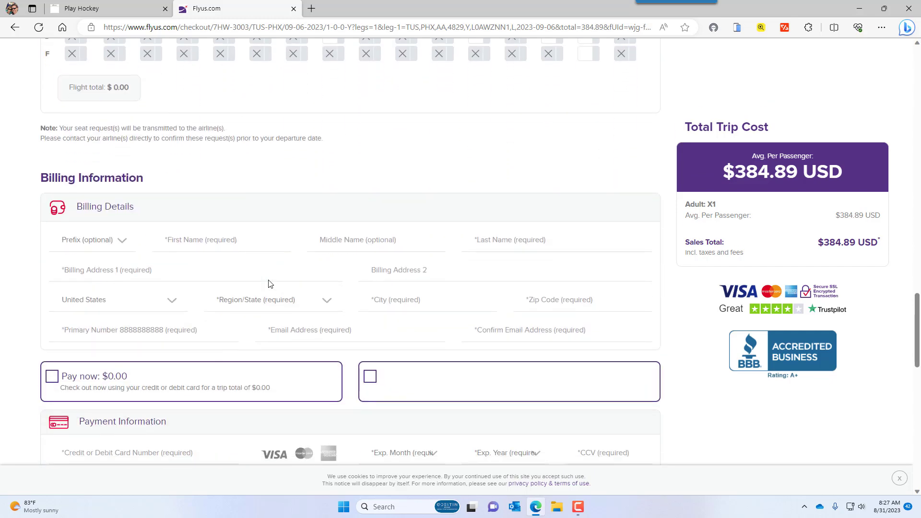
scroll(270, 285, "down", 1)
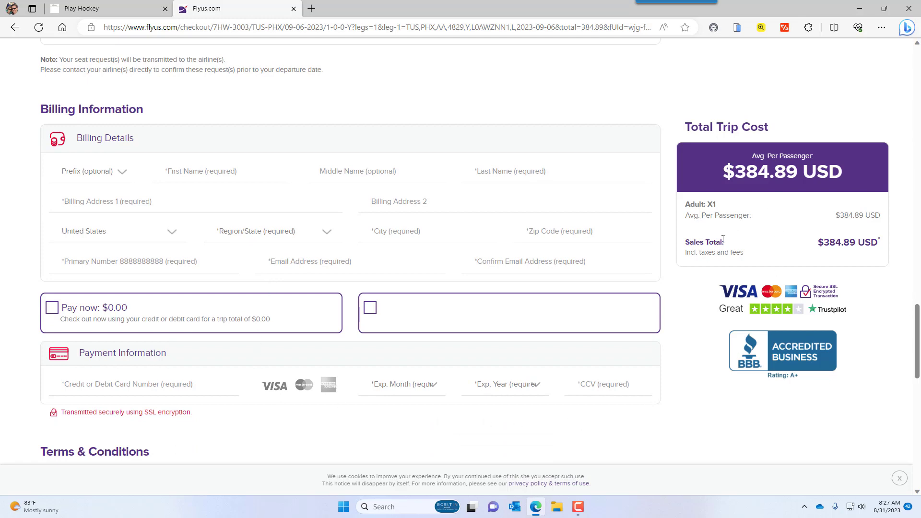
scroll(778, 202, "down", 3)
scroll(717, 243, "down", 2)
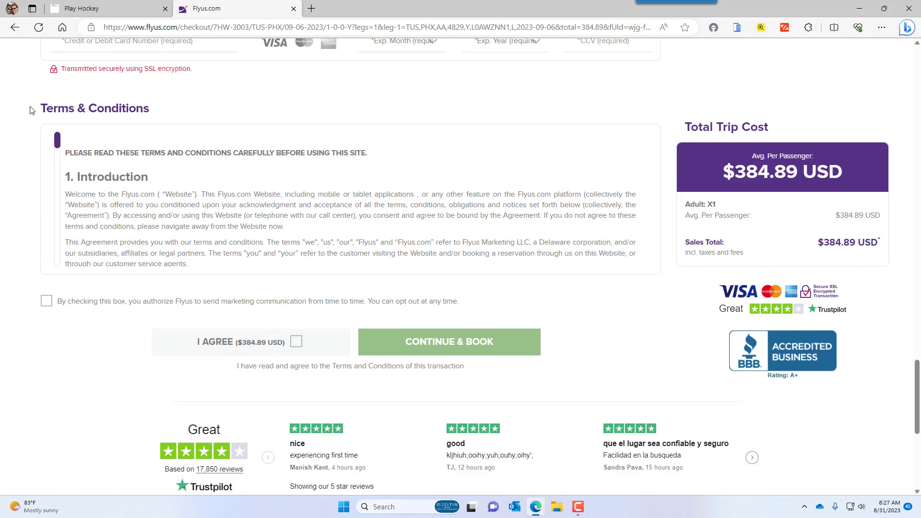
left_click(293, 9)
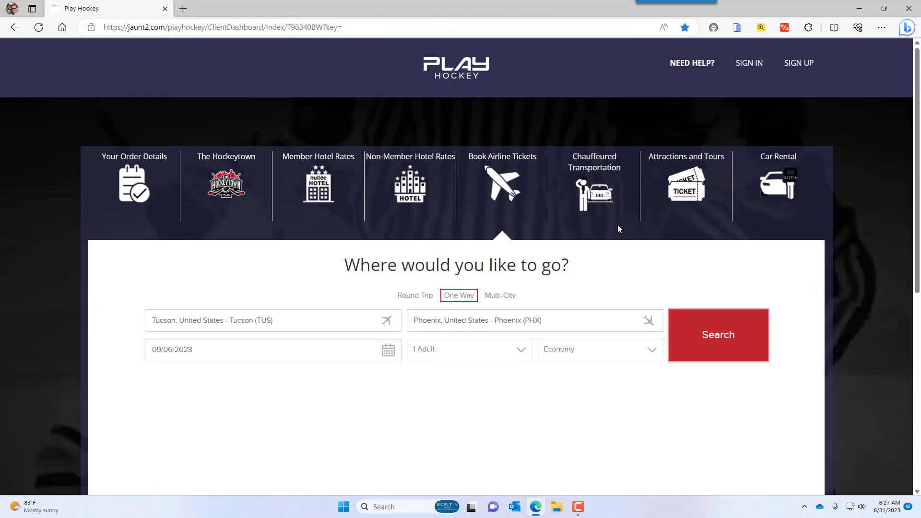
- Open the Chauffeured Transportation form and choose the traveler by name as the participant
left_click(600, 180)
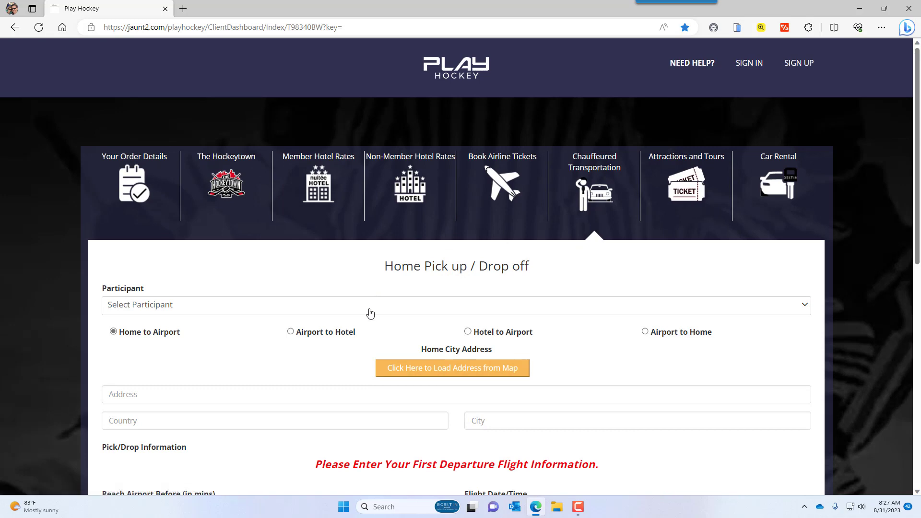
left_click(372, 306)
type("robert")
left_click(212, 344)
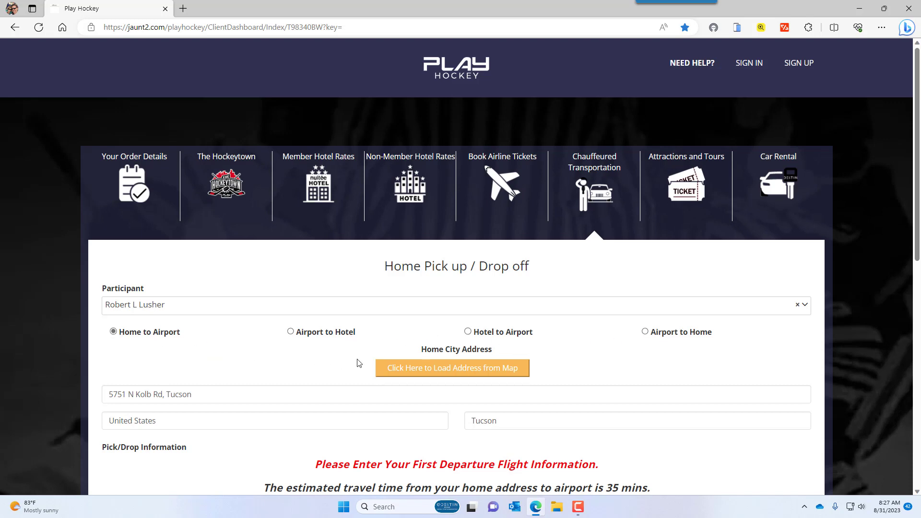
- Load the participant's home address from the map by searching for its street number, and confirm the location
left_click(442, 374)
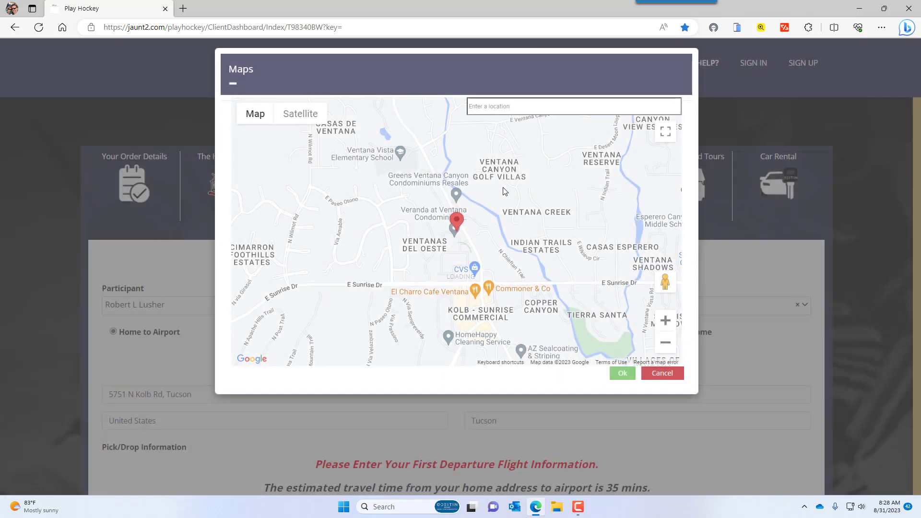
left_click(528, 106)
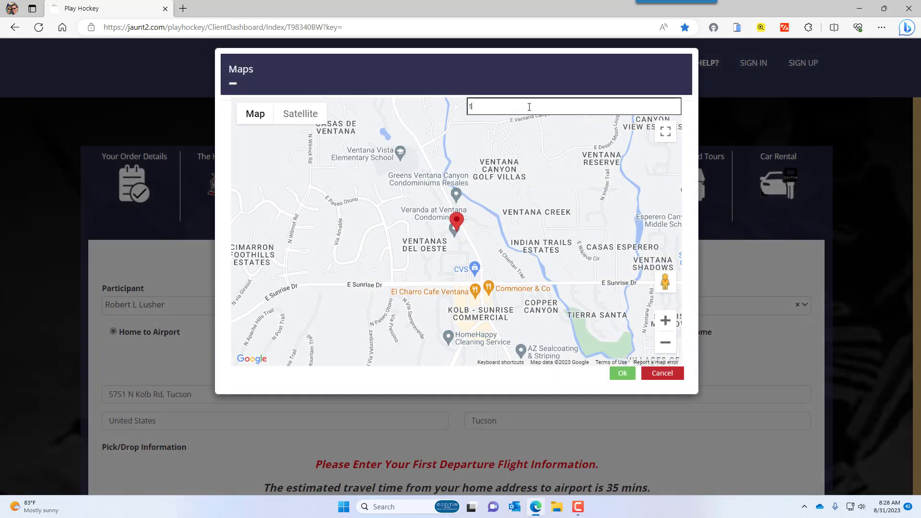
type("5751")
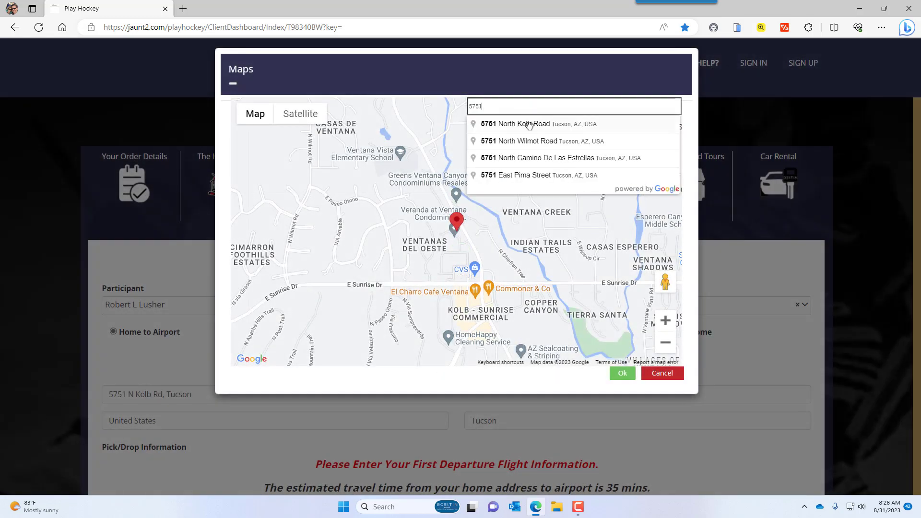
left_click(534, 123)
left_click(625, 376)
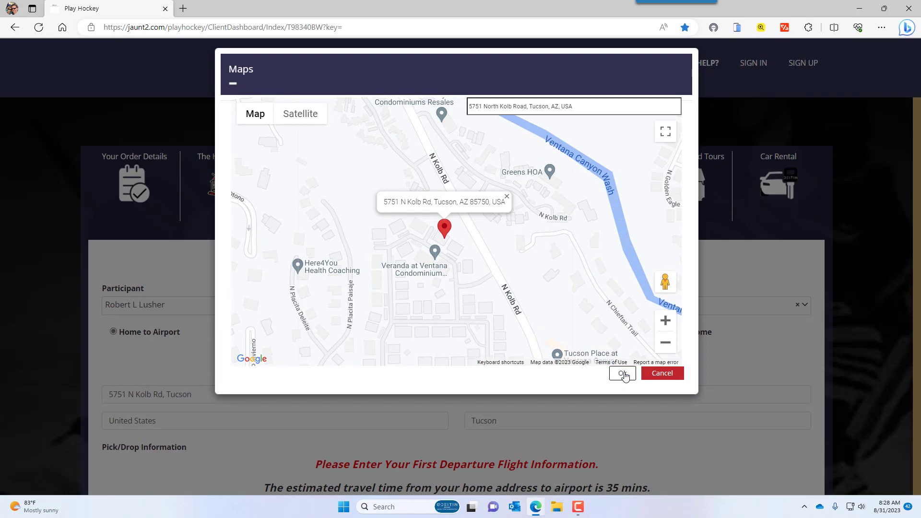
left_click(623, 374)
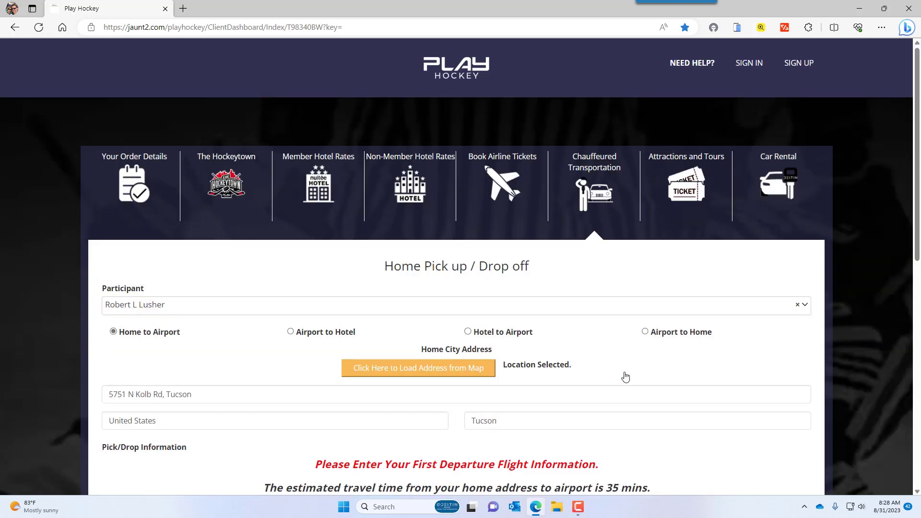
- Check the carrier and flight number for the home-to-airport ride and search for available cars
scroll(626, 377, "down", 3)
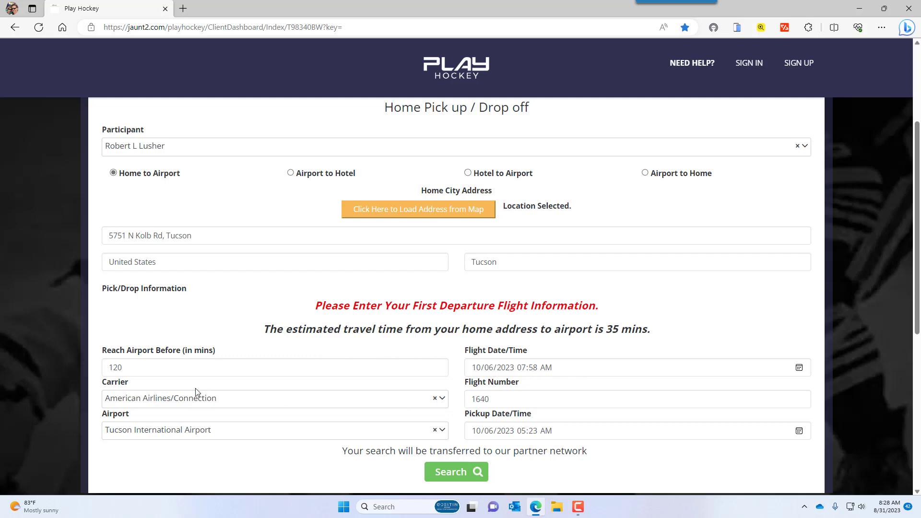
left_click(250, 407)
left_click(511, 397)
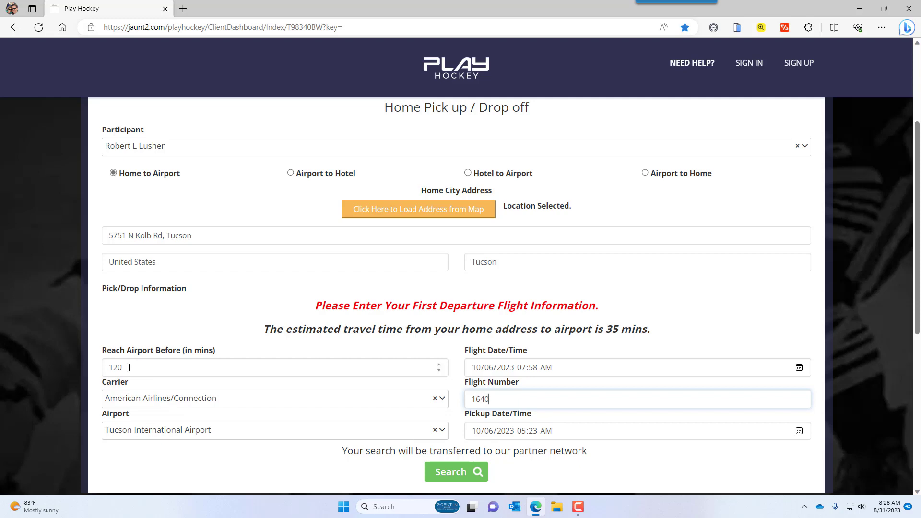
left_click(453, 474)
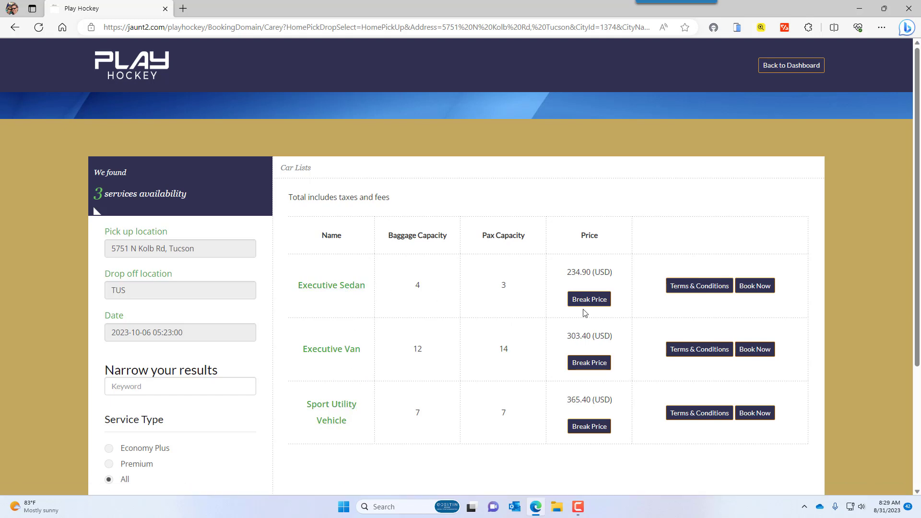
- Open the booking form for the Executive Sedan, review its contact and payment sections, and return to the dashboard
left_click(758, 290)
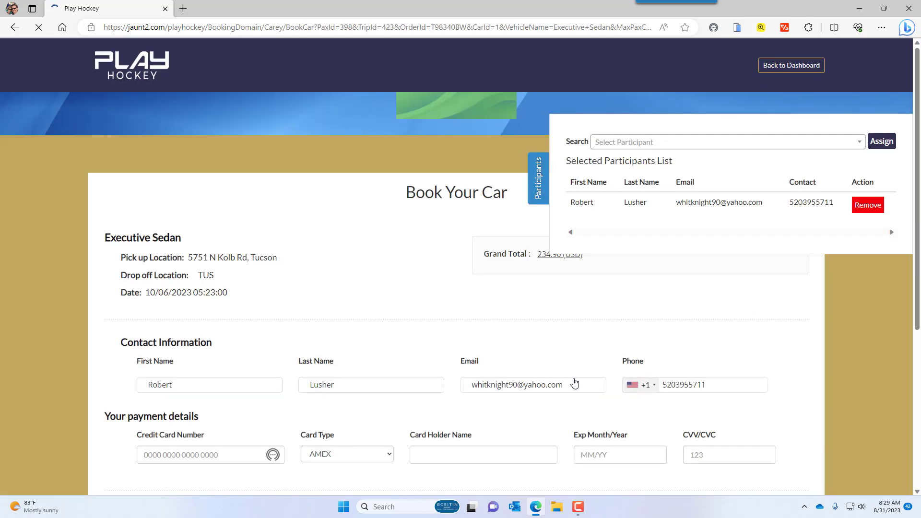
scroll(568, 383, "down", 4)
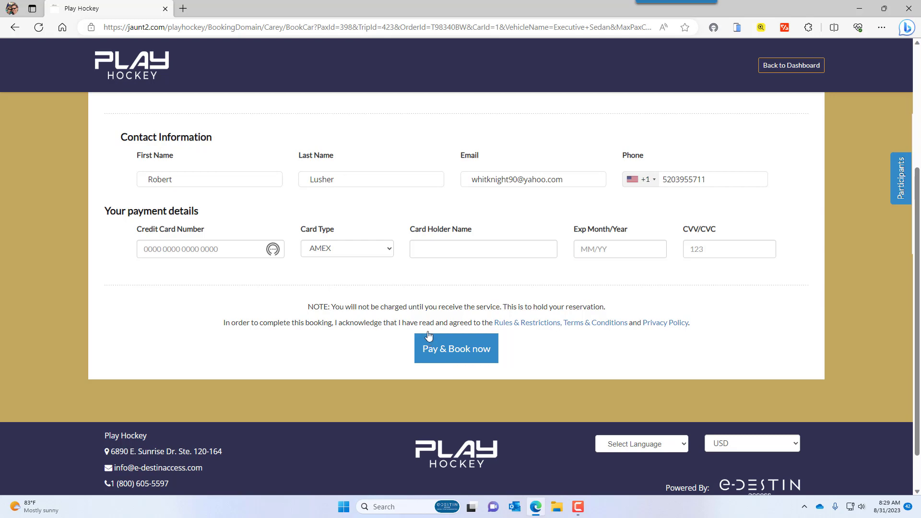
left_click(790, 66)
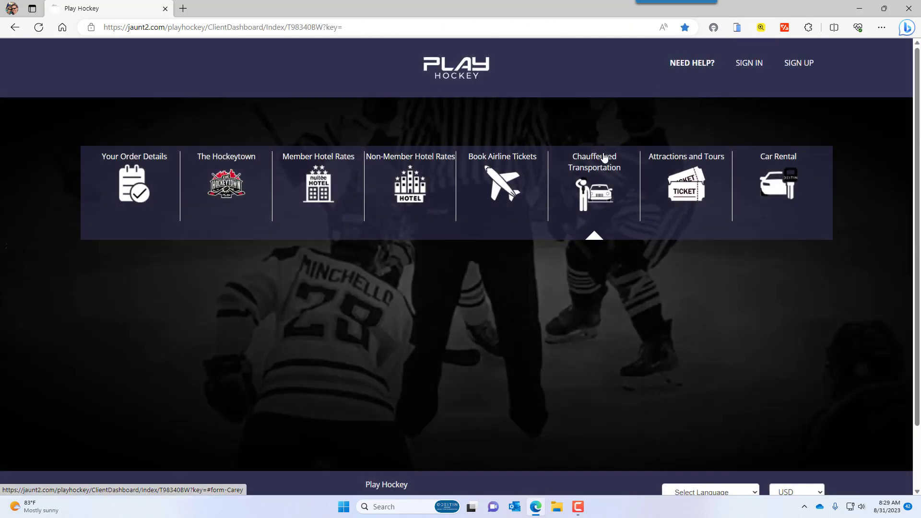
- Search attractions and tours in Phoenix, United States, for the City explorers event type
left_click(689, 185)
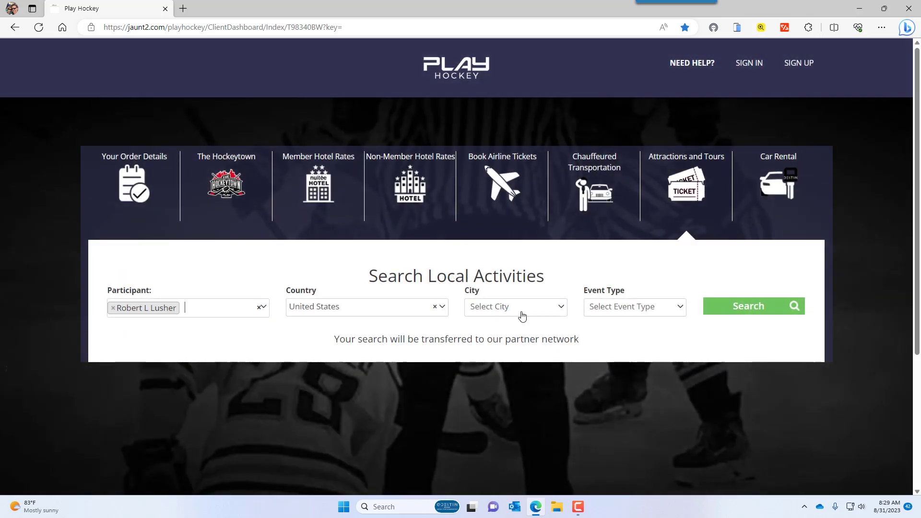
left_click(520, 313)
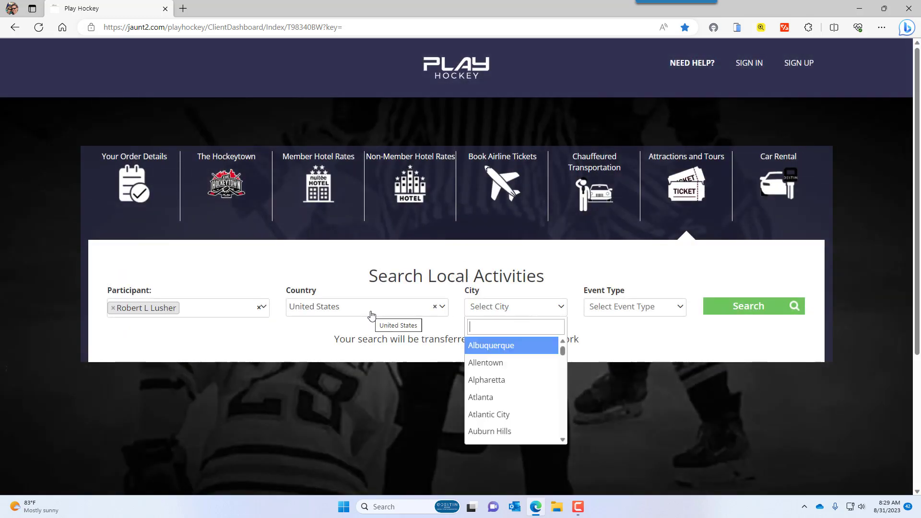
left_click(493, 350)
left_click(736, 311)
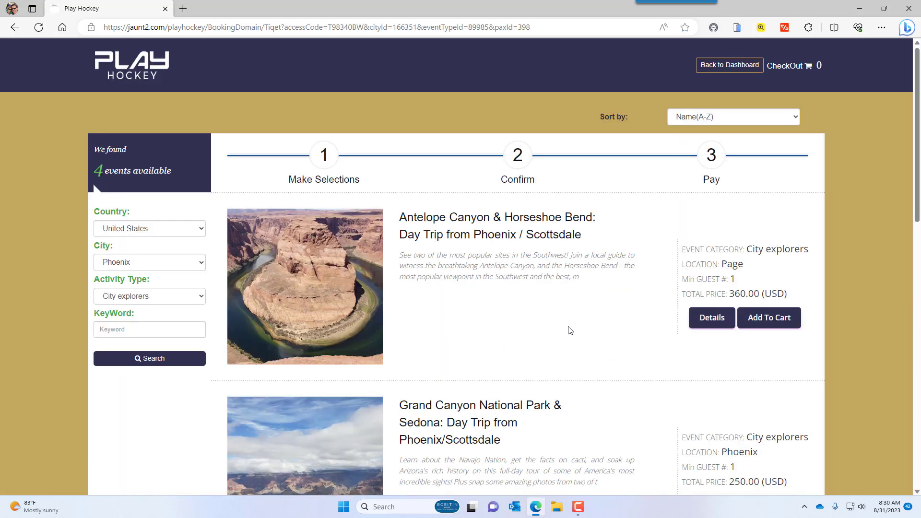
- Broaden the Phoenix activity search by setting the activity type to All and running it again
scroll(570, 331, "down", 3)
scroll(568, 331, "up", 3)
left_click(149, 359)
- Add one General Ticket (3+) for Crayola Experience Chandler: Skip The Line on Friday September 22, 2023, whole_day slot, to the shopping cart
scroll(421, 327, "down", 3)
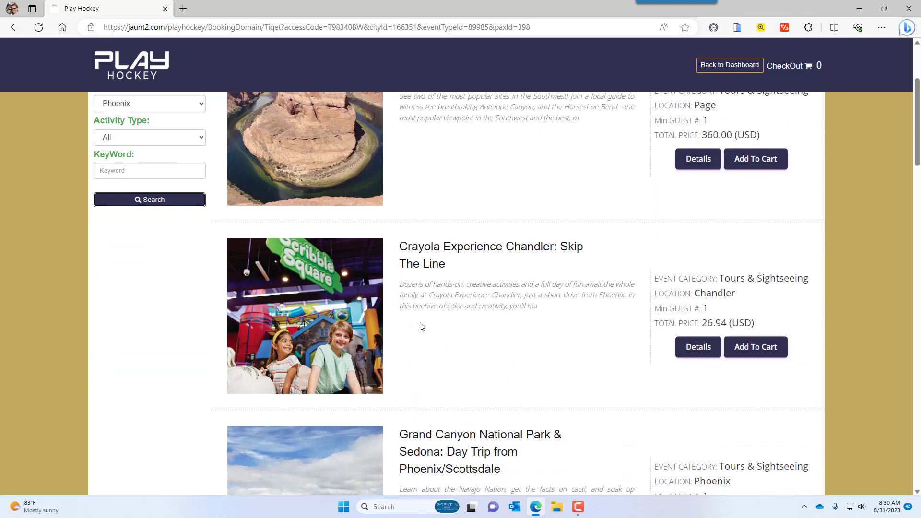
scroll(370, 357, "down", 3)
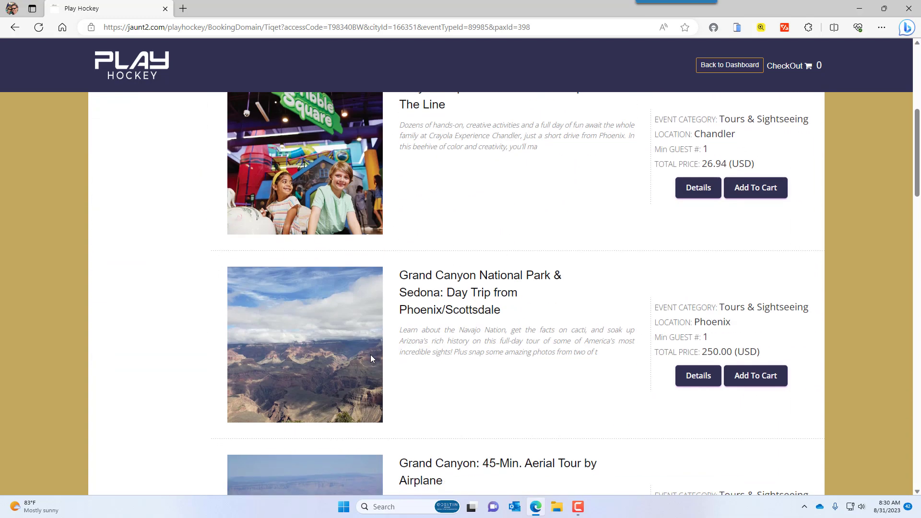
scroll(584, 385, "up", 3)
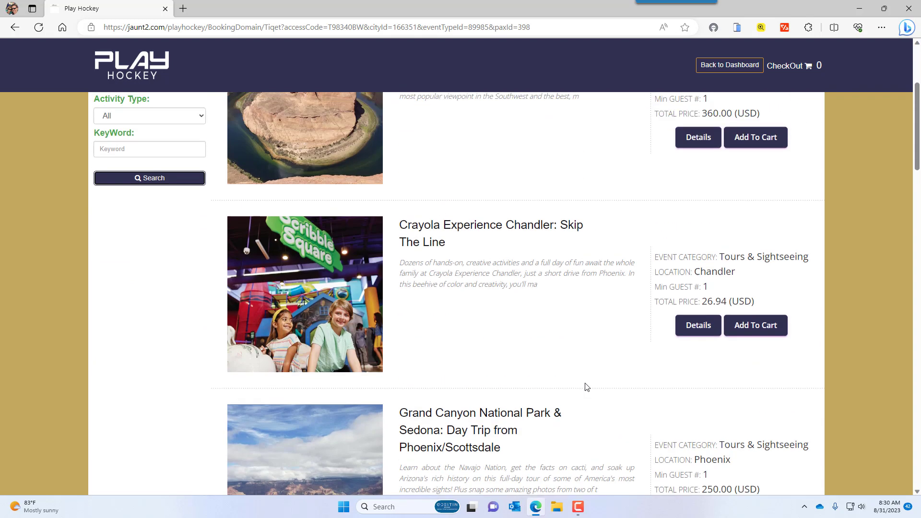
left_click(765, 348)
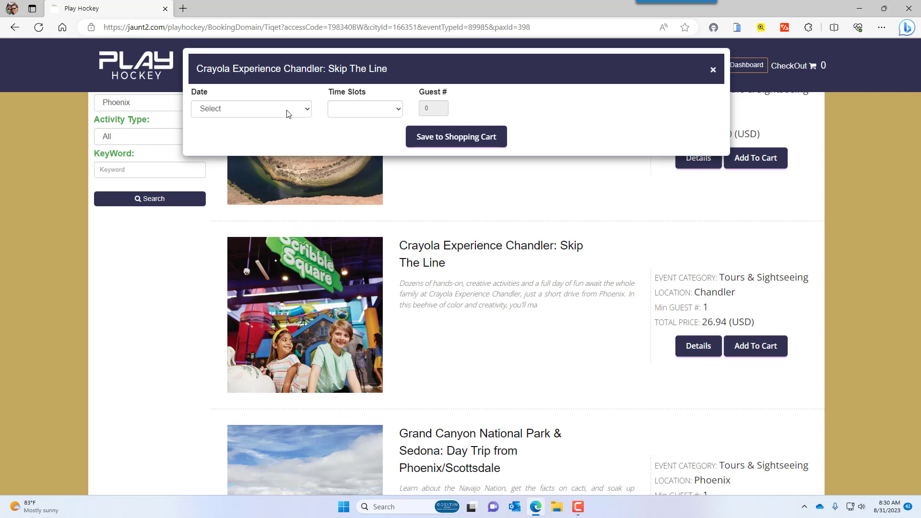
left_click(289, 109)
left_click(258, 253)
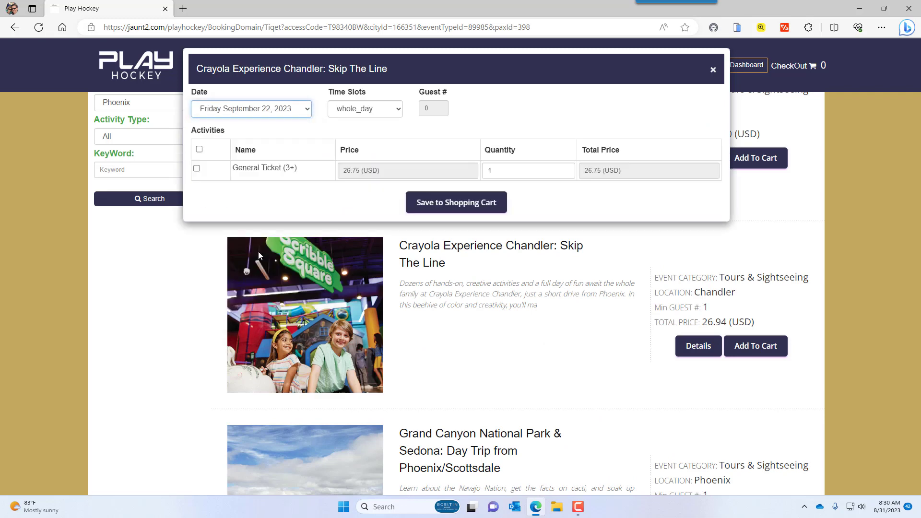
left_click(393, 113)
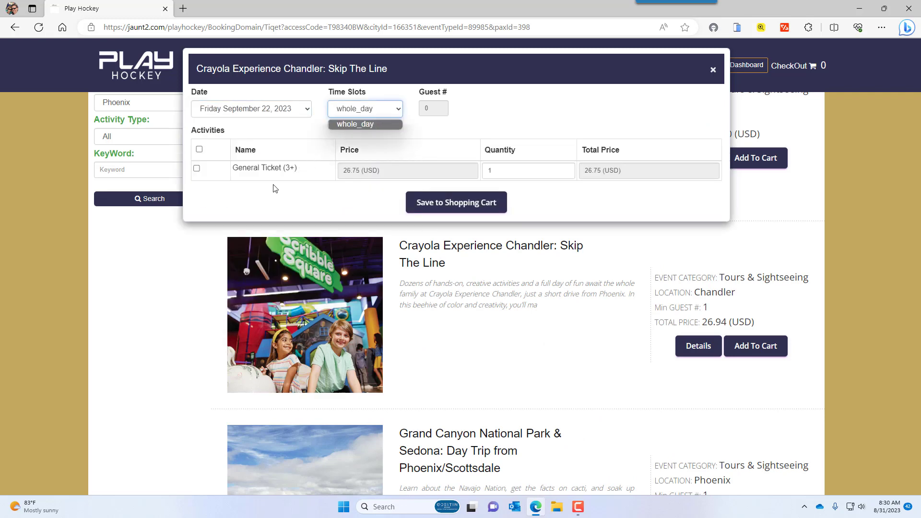
left_click(196, 169)
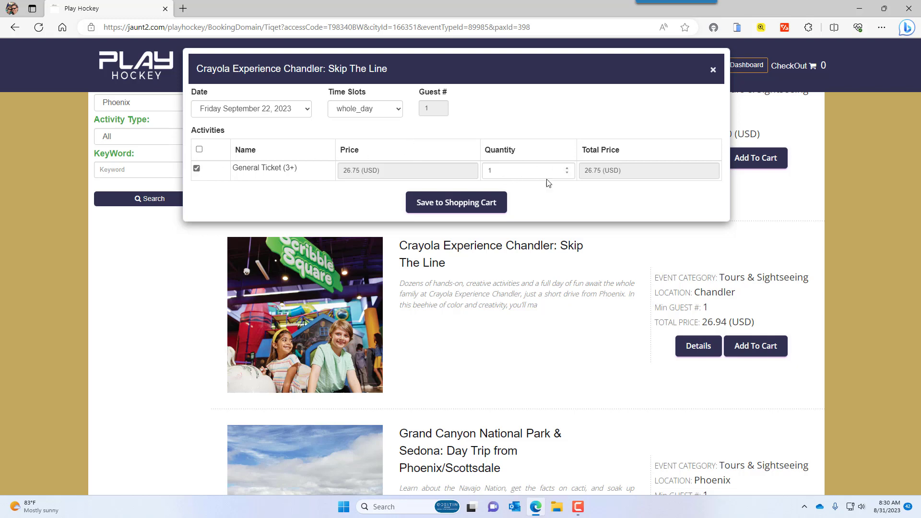
left_click(479, 206)
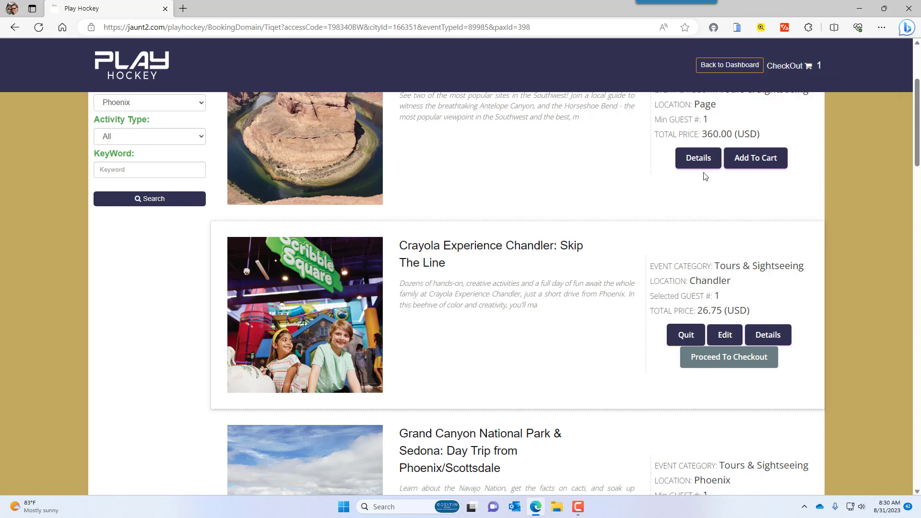
- Open the activity checkout, review its contact, order summary and payment sections, and return to the dashboard
left_click(791, 67)
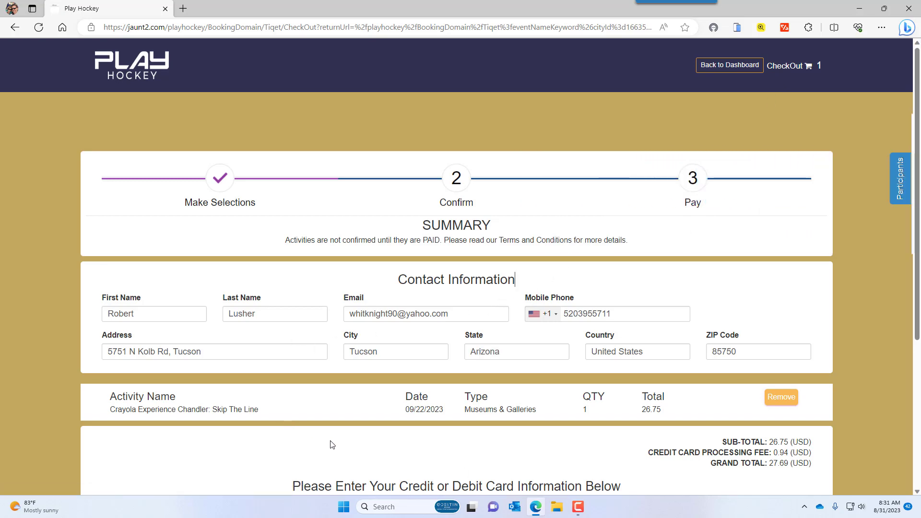
scroll(576, 336, "down", 5)
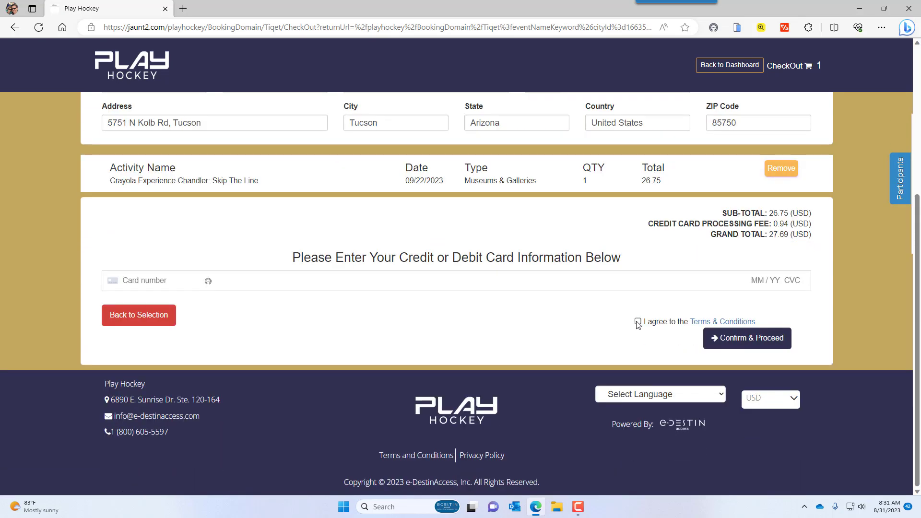
scroll(747, 349, "up", 4)
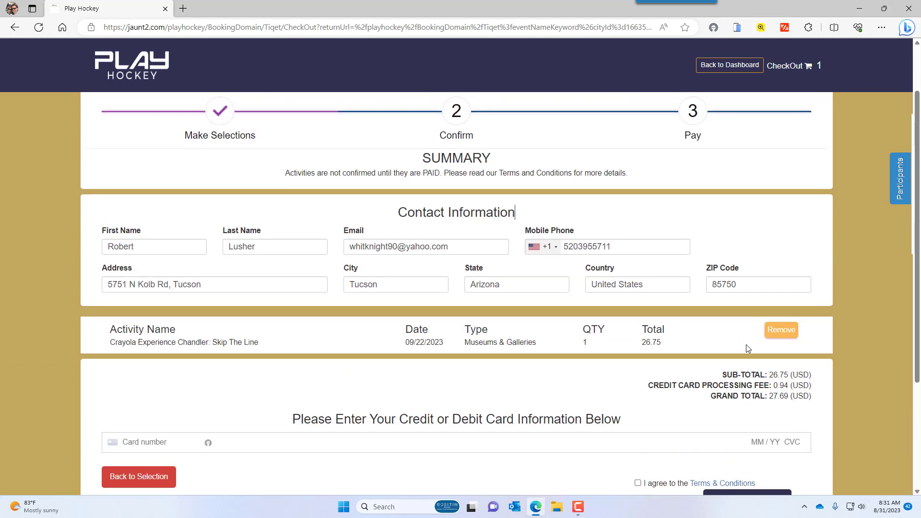
left_click(729, 67)
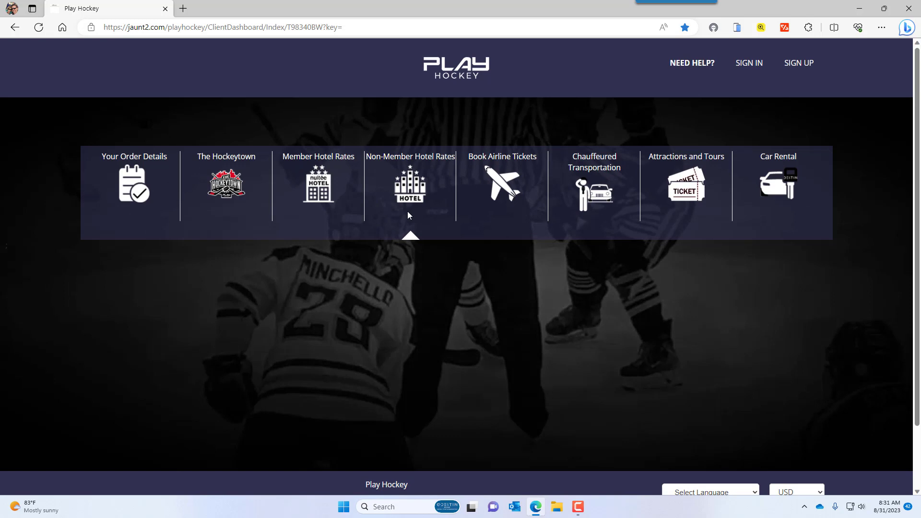
- Open The Hockeytown offerings from the dashboard and add the Give Blood T-shirt to the shopping cart
left_click(227, 190)
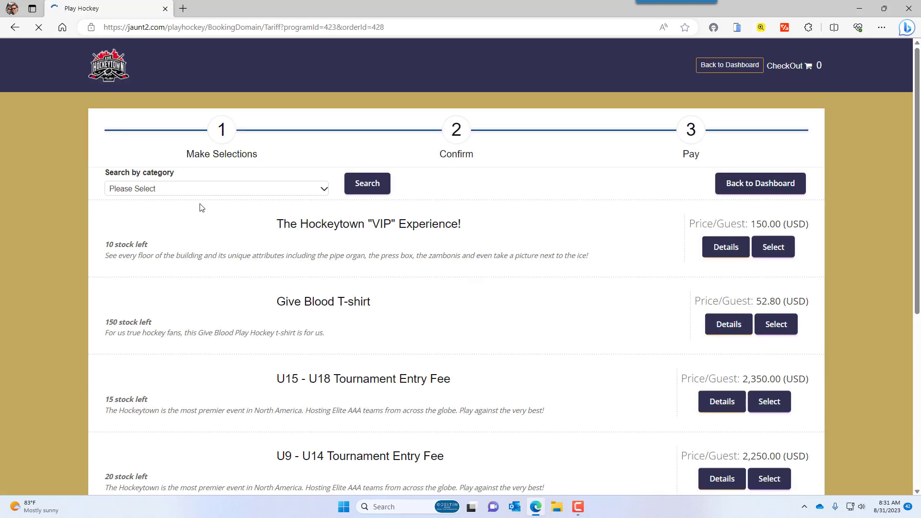
scroll(202, 207, "down", 3)
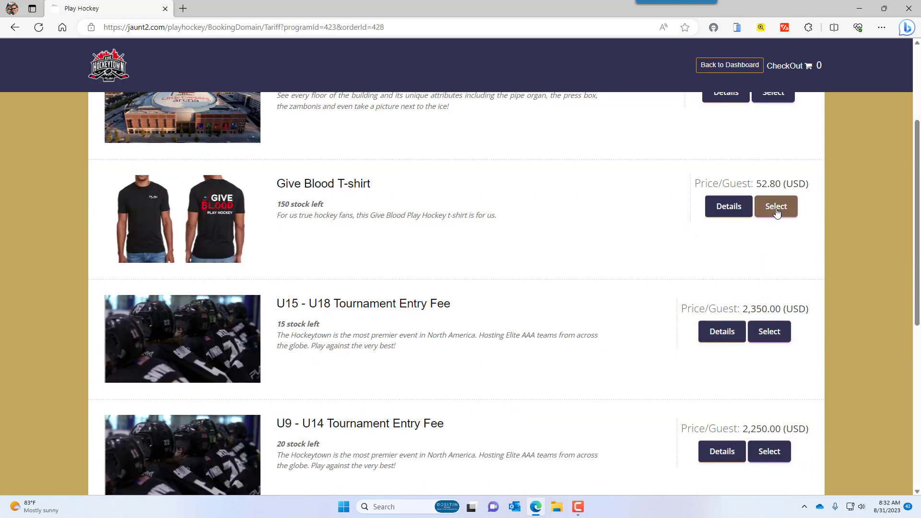
left_click(726, 207)
left_click(457, 287)
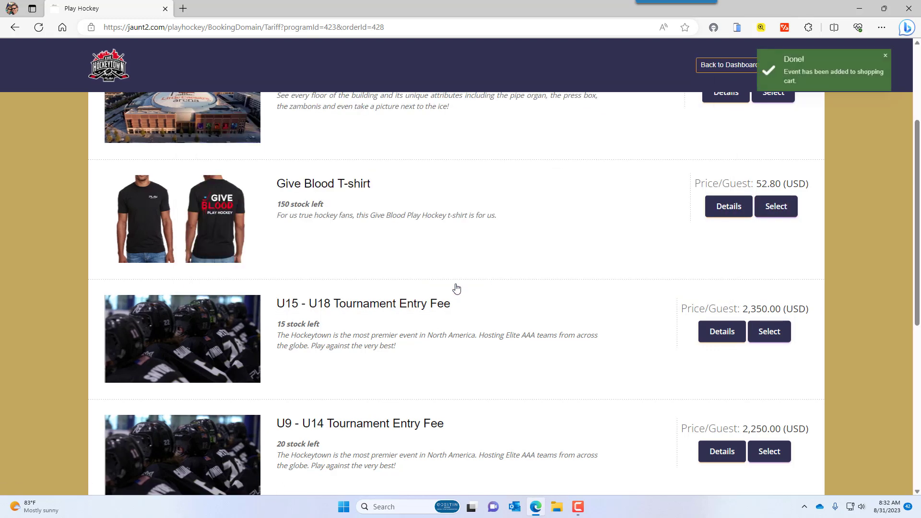